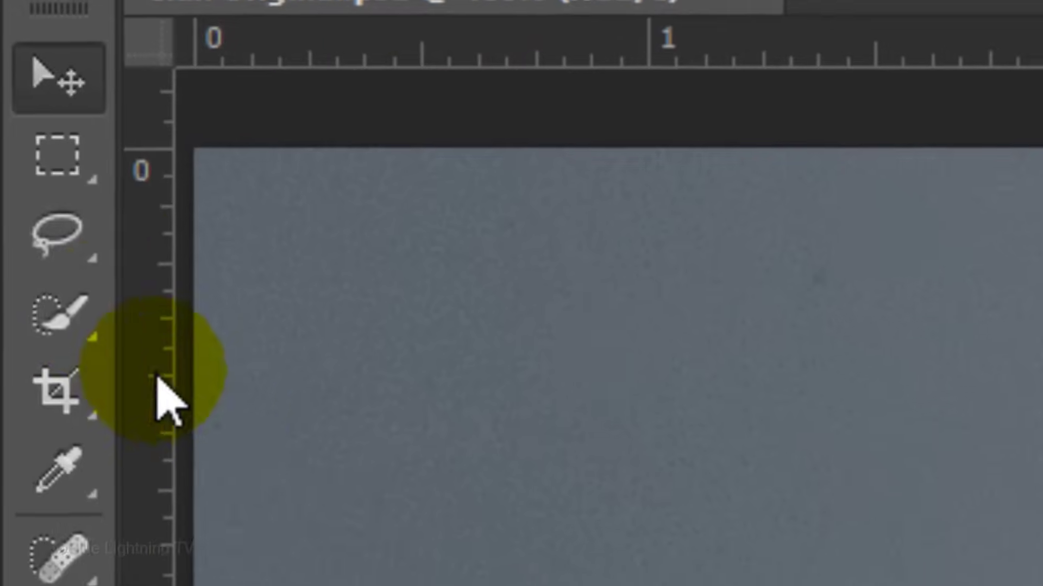
Select the woman's face from the forehead down with the Quick Selection tool
left_click(11, 98)
left_click_drag(87, 332, 334, 334)
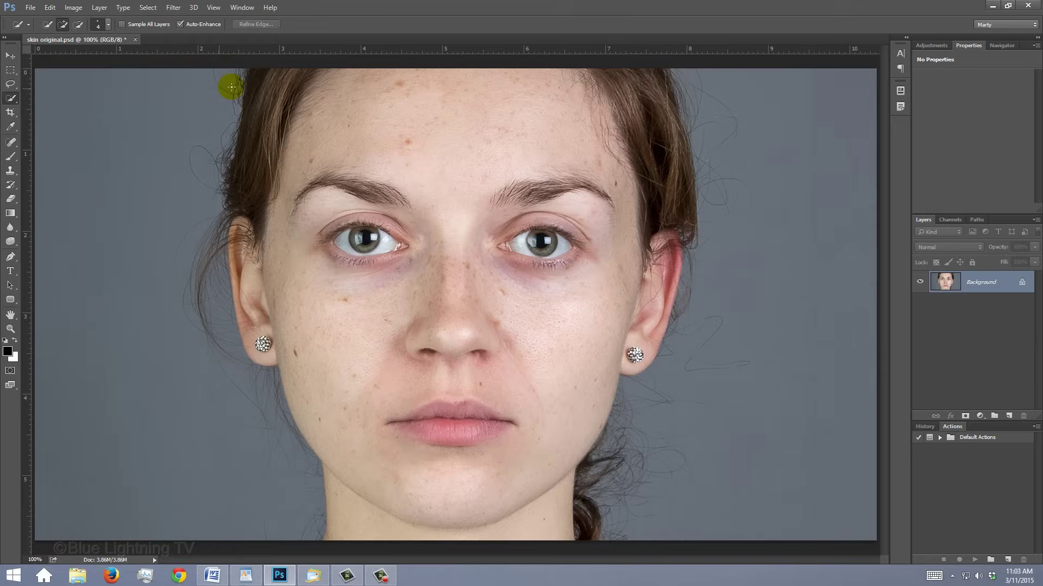
mouse_move(327, 69)
left_mouse_down()
mouse_move(558, 124)
mouse_move(612, 203)
mouse_move(614, 276)
mouse_move(598, 328)
mouse_move(368, 314)
mouse_move(244, 233)
left_mouse_up()
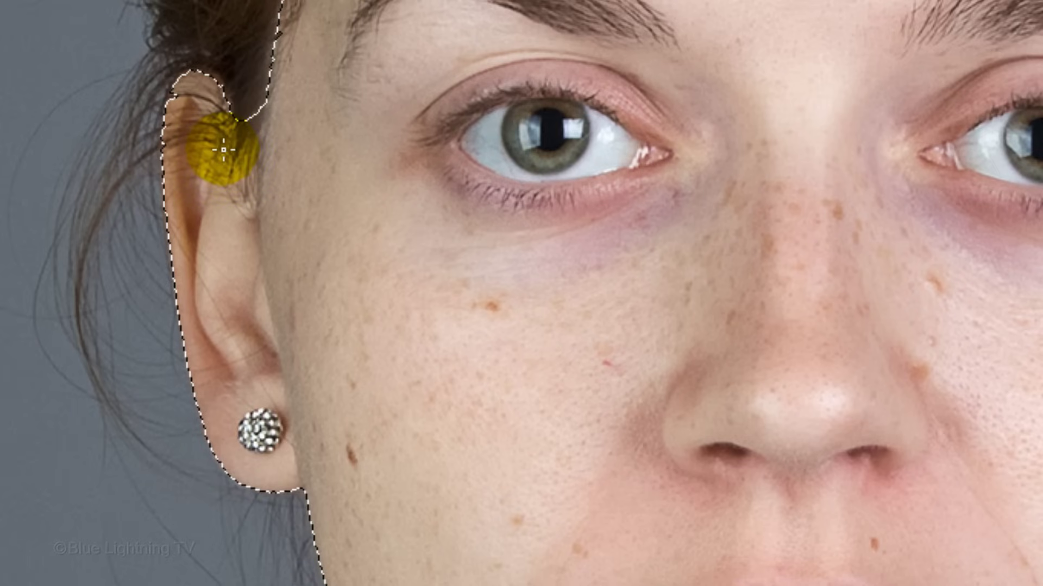
Subtract the ears and the neck from the selection so that it covers only the face
key("alt")
mouse_move(210, 135)
left_mouse_down()
mouse_move(221, 128)
mouse_move(204, 116)
mouse_move(207, 93)
mouse_move(261, 395)
mouse_move(201, 154)
mouse_move(168, 170)
mouse_move(256, 449)
mouse_move(216, 507)
left_mouse_up()
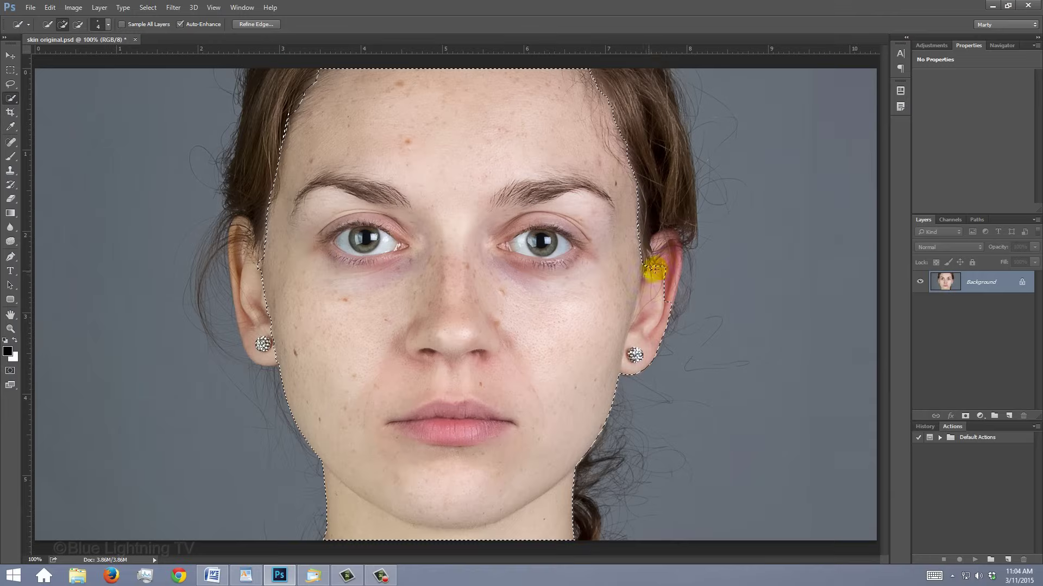
mouse_move(655, 269)
left_mouse_down()
mouse_move(672, 301)
mouse_move(645, 280)
mouse_move(625, 368)
mouse_move(652, 349)
left_mouse_up()
mouse_move(400, 481)
left_mouse_down()
mouse_move(325, 487)
mouse_move(325, 475)
mouse_move(400, 526)
mouse_move(465, 536)
mouse_move(527, 523)
mouse_move(567, 484)
mouse_move(559, 523)
left_mouse_up()
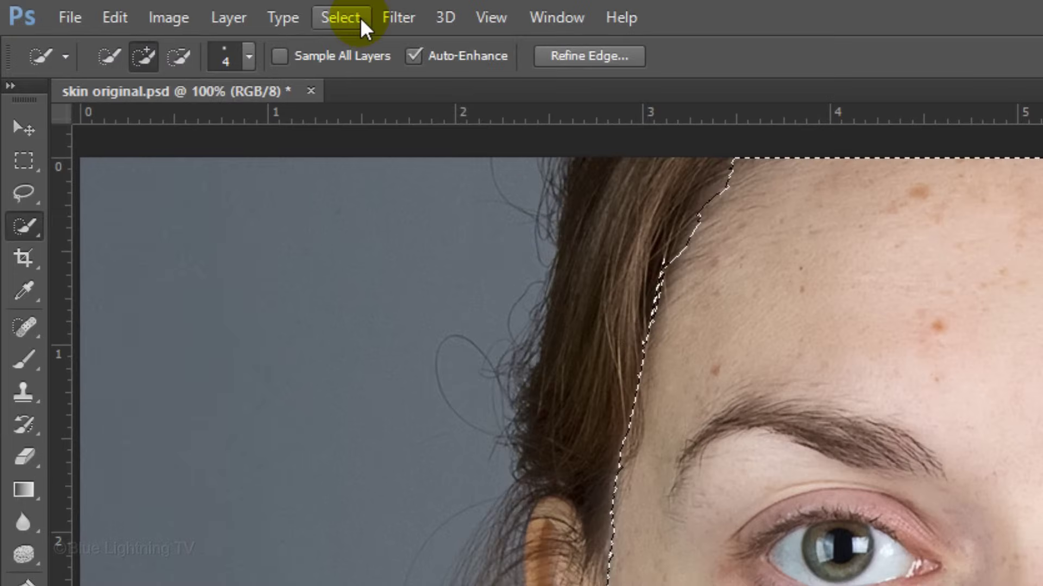
Refine the edge of the face selection with Smart Radius turned on and a larger edge detection radius
left_click(149, 7)
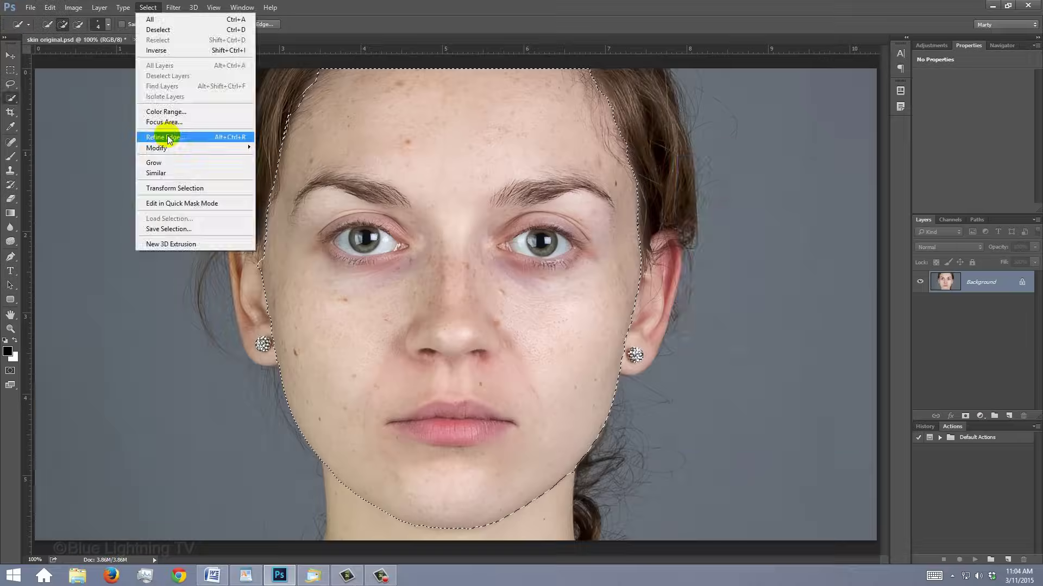
left_click(383, 316)
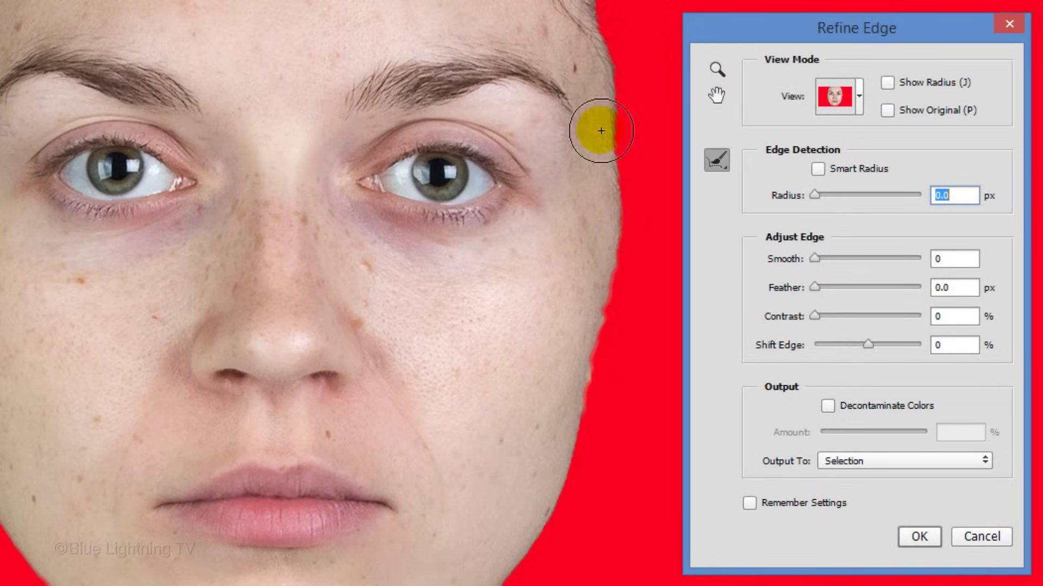
left_click(818, 167)
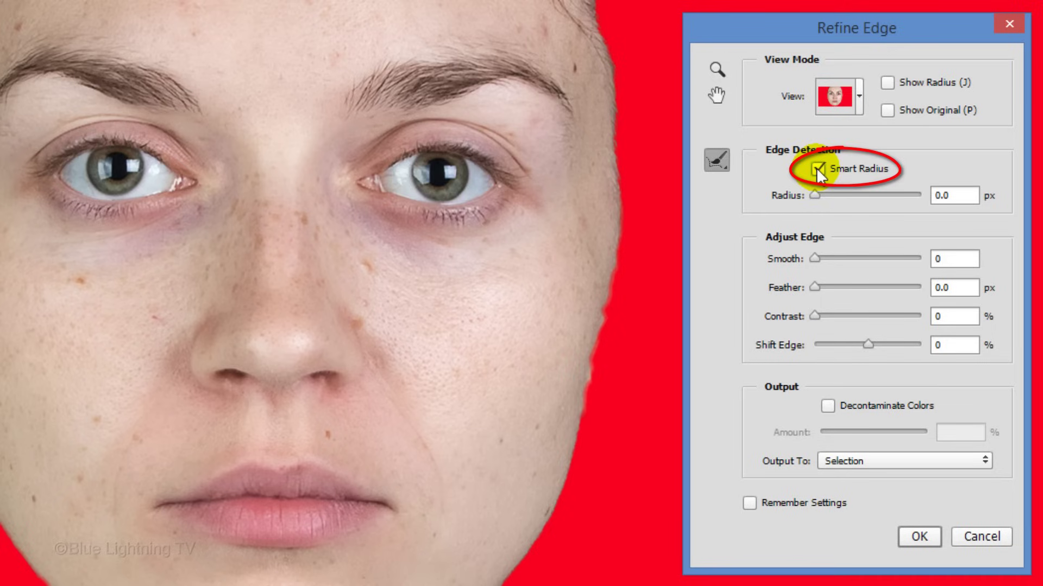
left_click(816, 196)
left_click_drag(815, 197, 845, 196)
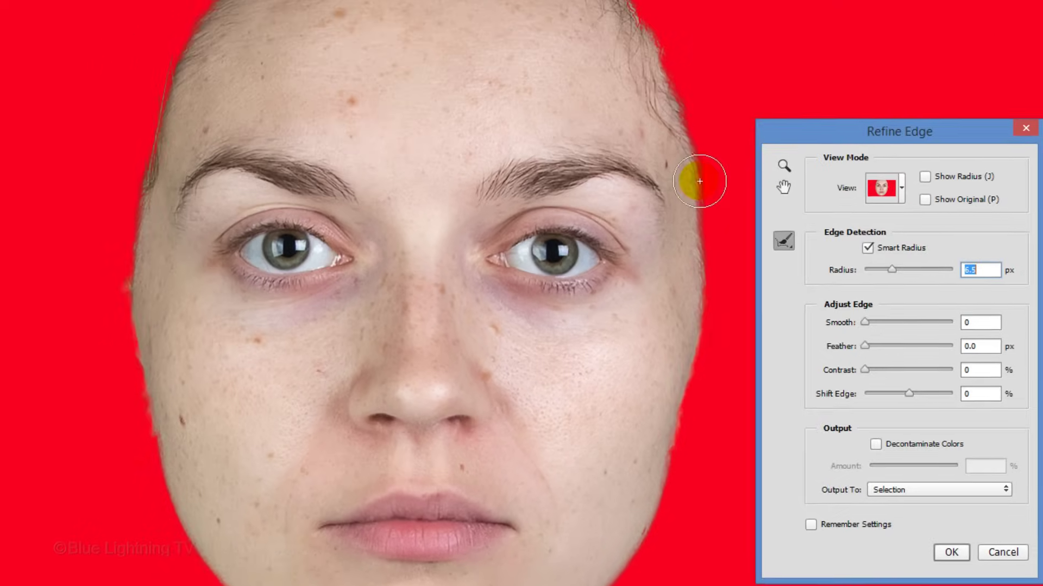
mouse_move(699, 181)
left_mouse_down()
mouse_move(637, 72)
mouse_move(651, 58)
mouse_move(608, 0)
mouse_move(639, 17)
mouse_move(639, 48)
mouse_move(672, 115)
mouse_move(585, 74)
mouse_move(410, 32)
mouse_move(255, 12)
mouse_move(201, 65)
mouse_move(219, 63)
mouse_move(185, 88)
mouse_move(158, 170)
left_mouse_up()
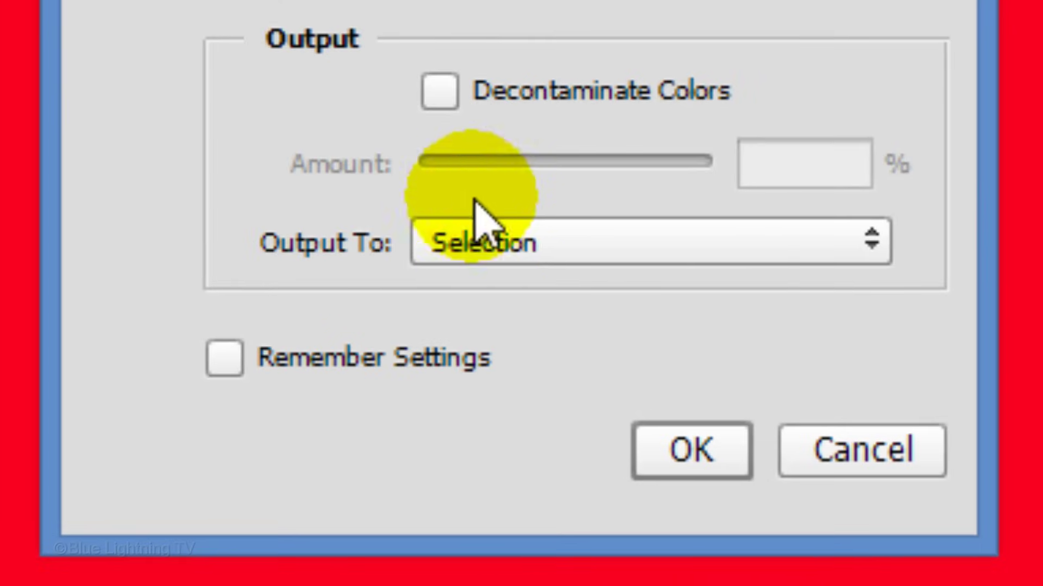
Output the refined selection as a new layer with layer mask and make the Background layer visible
left_click(608, 245)
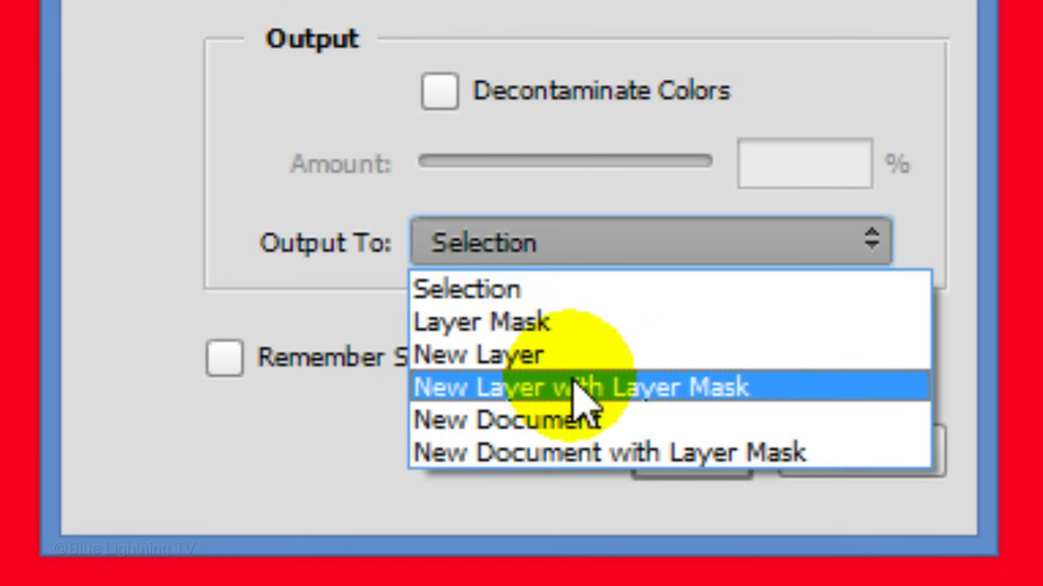
left_click(574, 380)
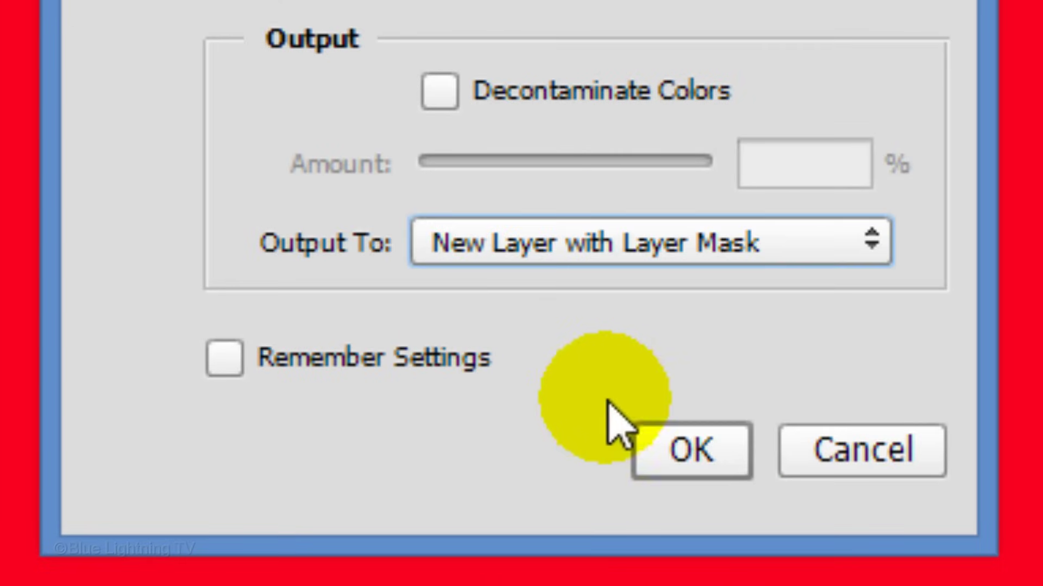
left_click(700, 453)
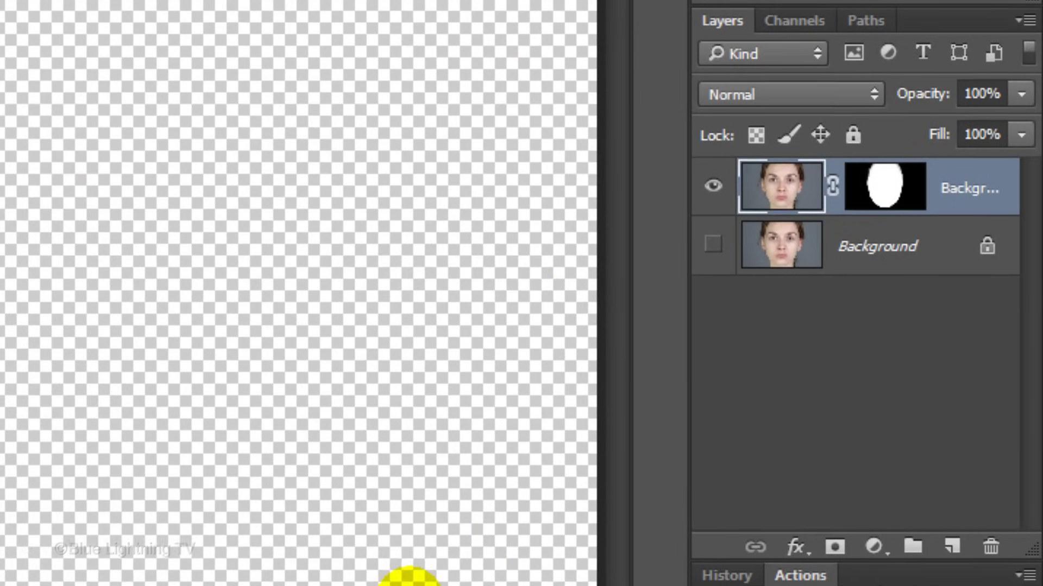
left_click(900, 298)
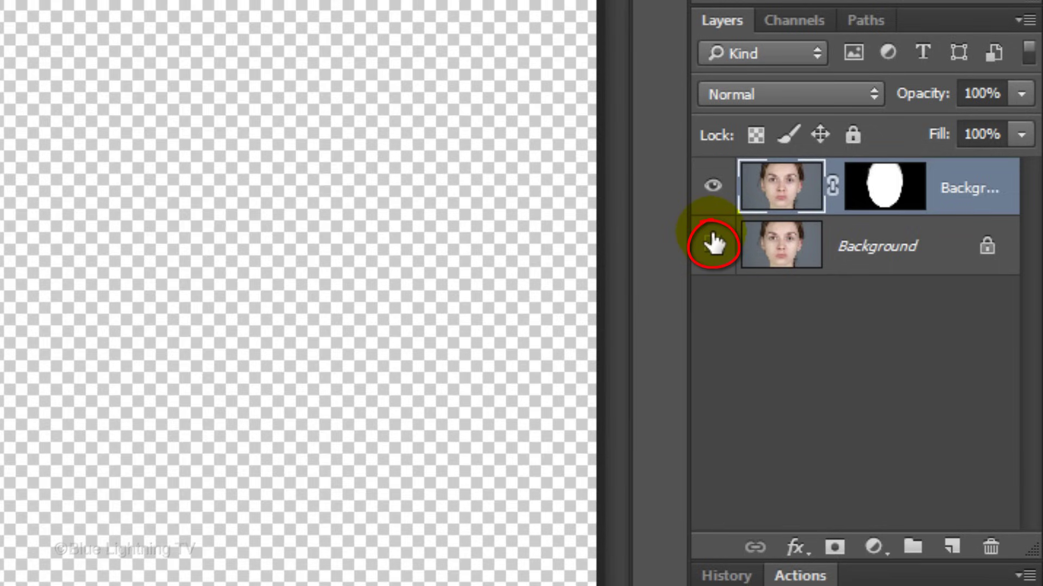
left_click(713, 246)
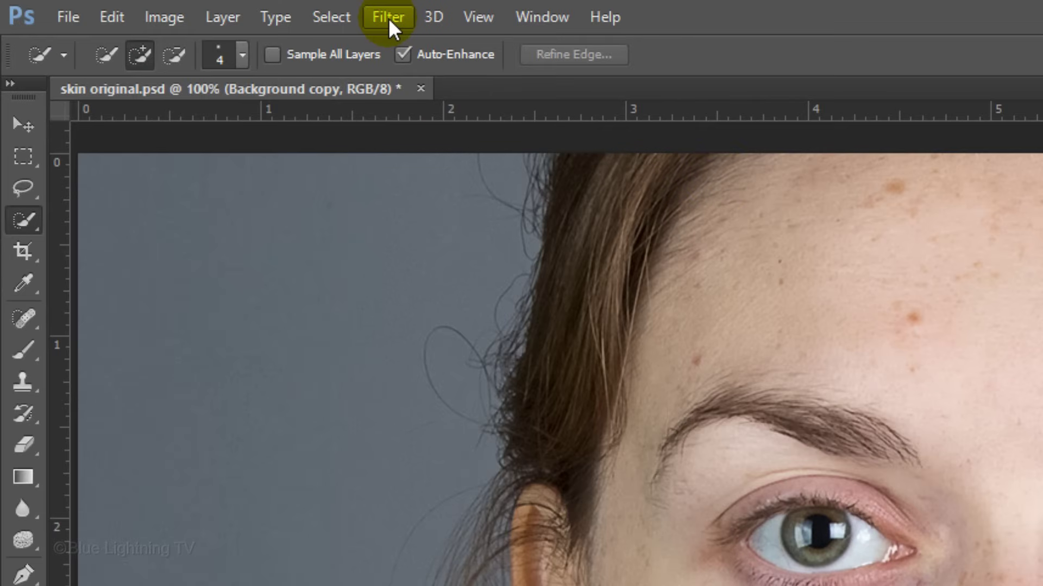
Apply a Surface Blur to the masked face layer with a radius of 16 pixels and a threshold of 12 levels
left_click(389, 18)
mouse_move(406, 293)
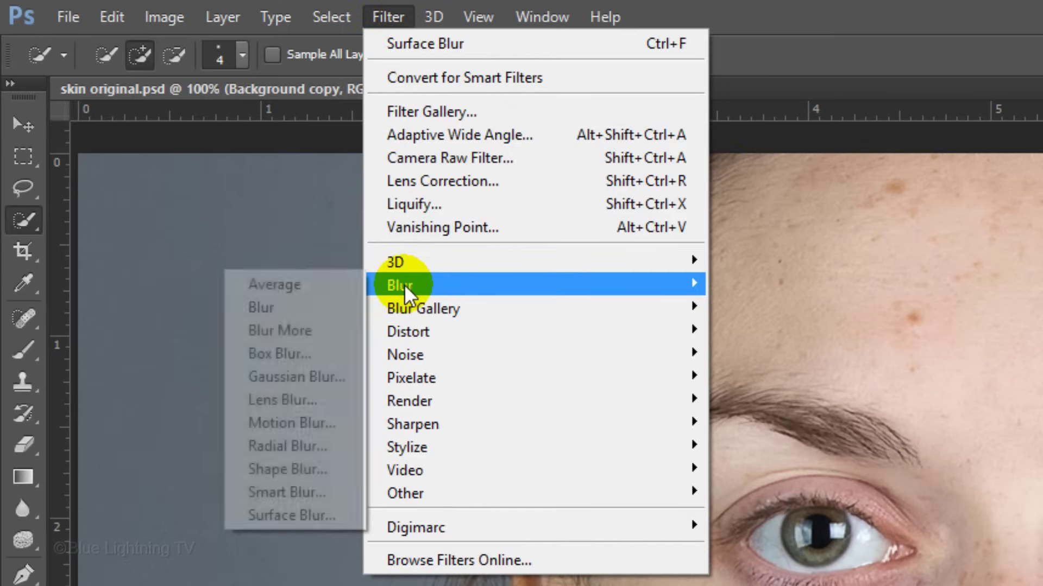
left_click(290, 515)
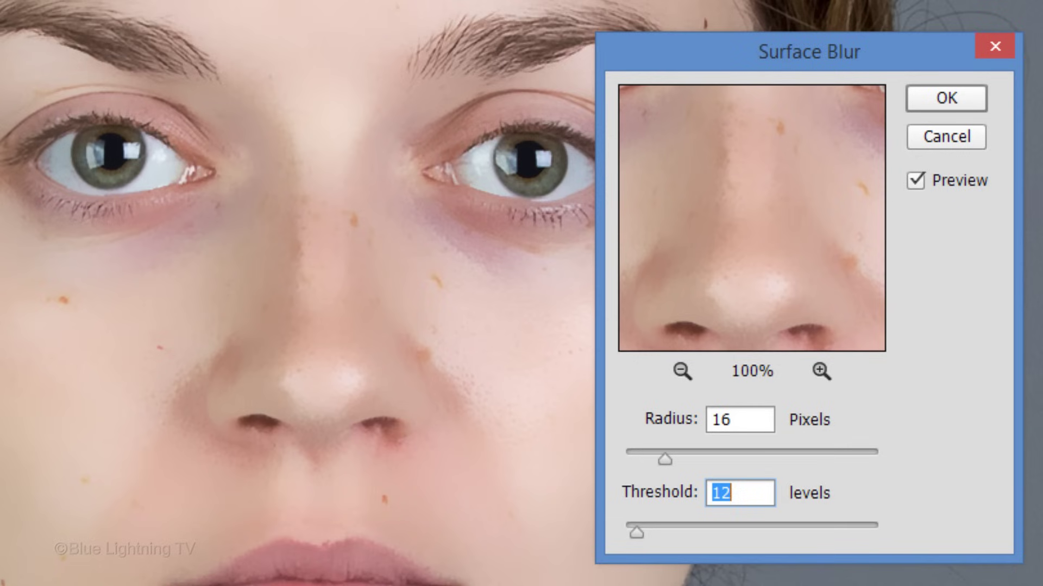
left_click(956, 99)
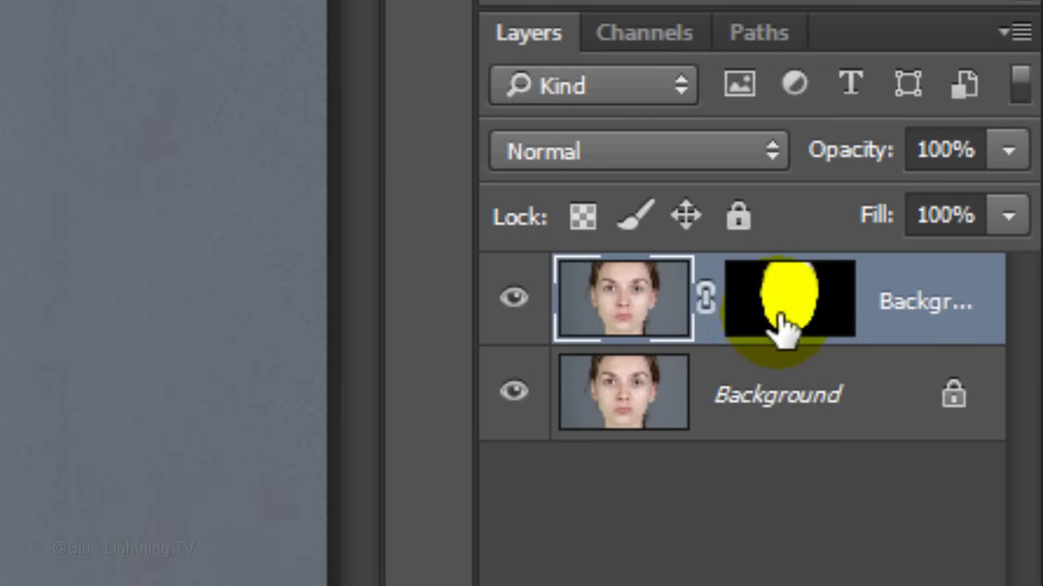
Make the face layer's mask active and ready a soft 25 px Brush with 0% hardness
left_click(796, 321)
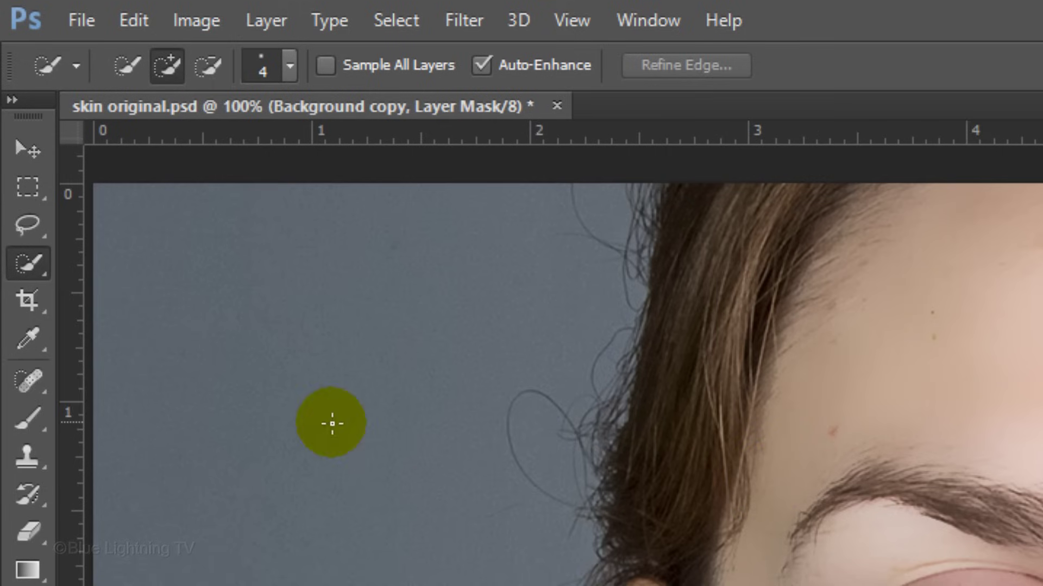
left_click(19, 424)
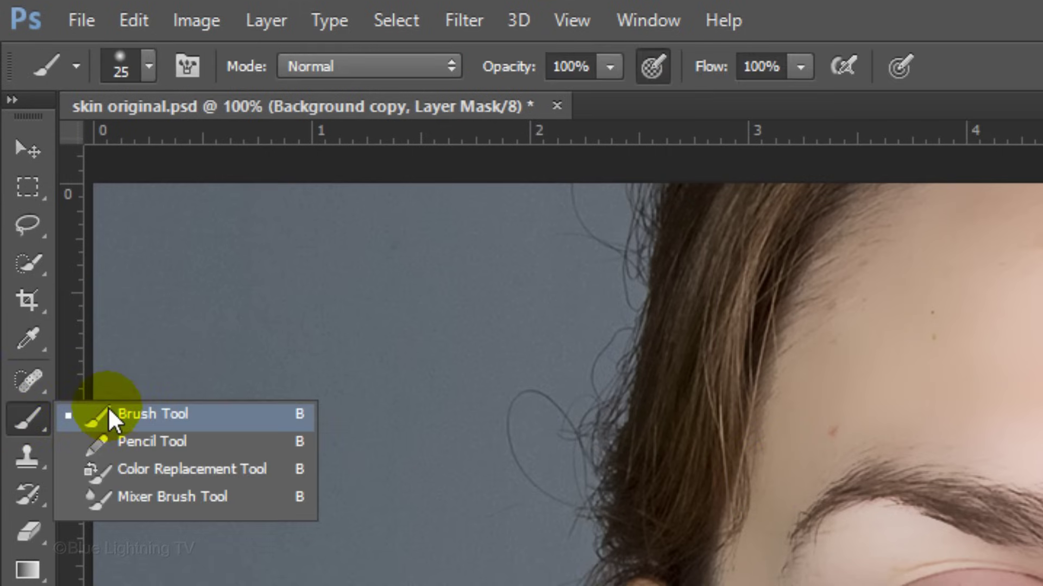
left_click(104, 415)
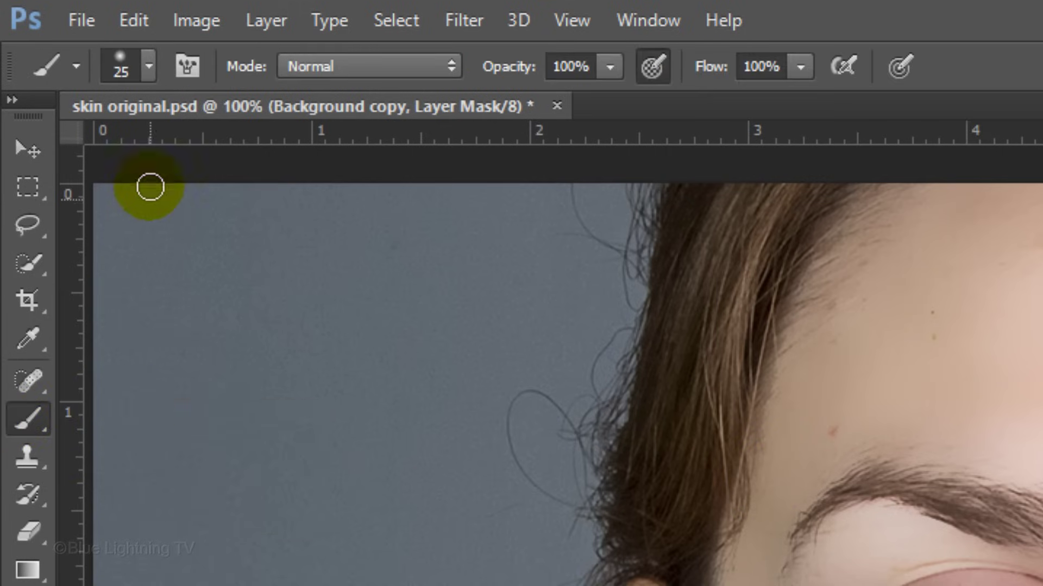
left_click(148, 65)
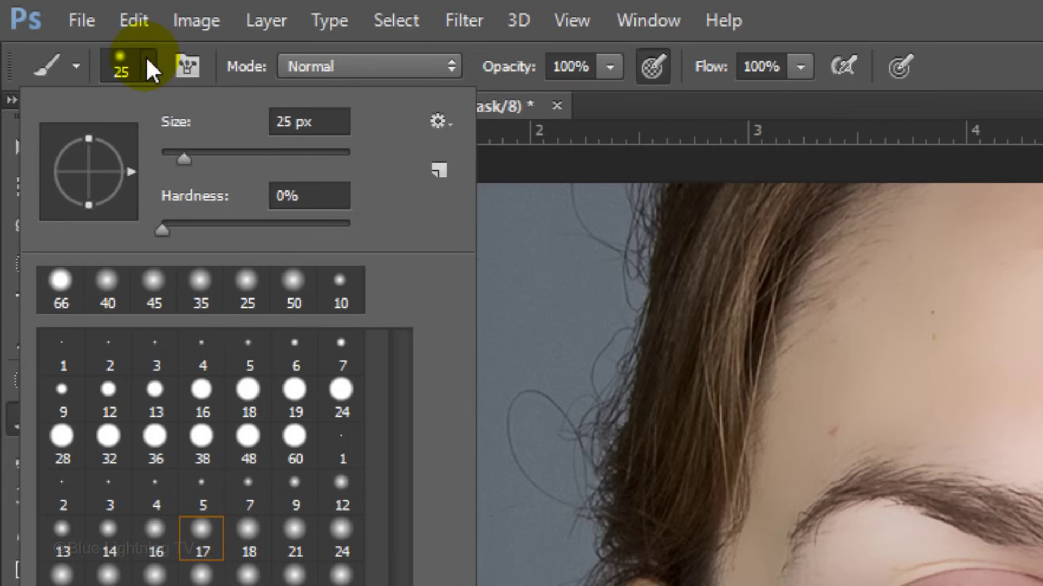
key("Return")
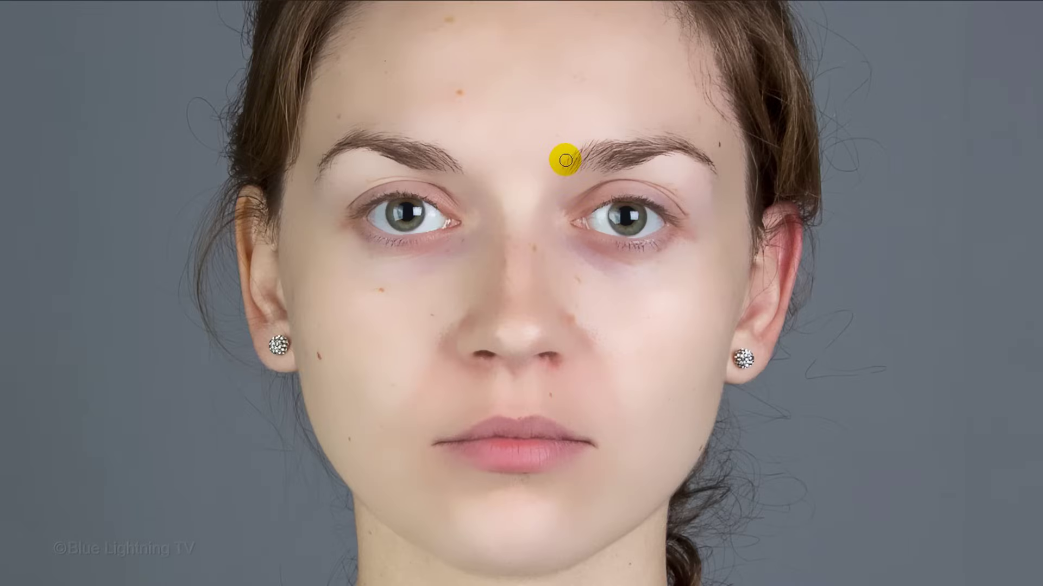
Paint on the layer mask over the eyebrows, eyes and lips to bring back their sharp detail, adjusting the brush size
key("bracketright")
key("bracketleft")
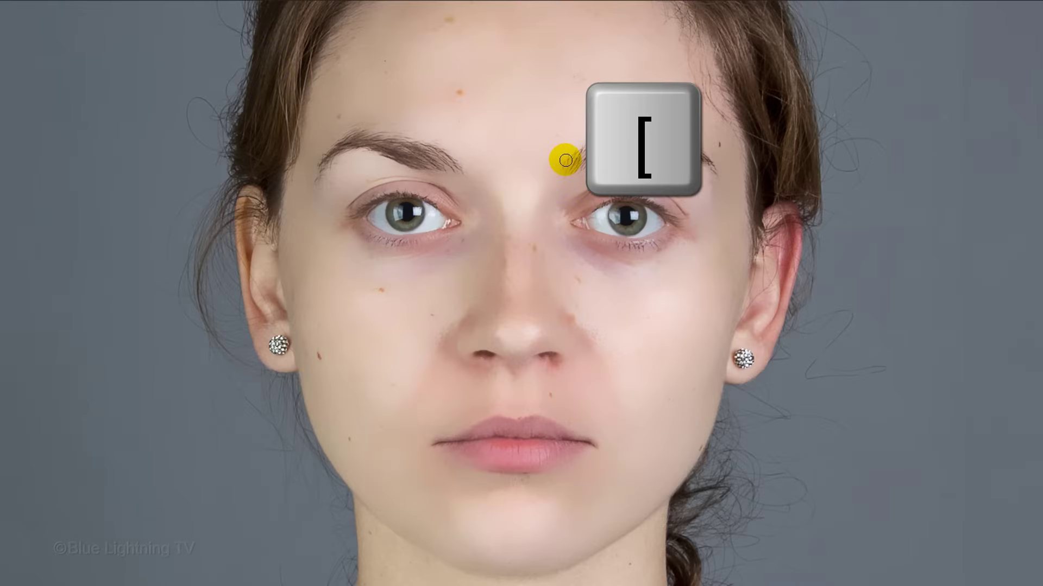
key("bracketright")
key("bracketright")
key("bracketright")
key("bracketright")
key("bracketright")
key("bracketright")
key("bracketright")
key("bracketright")
key("bracketright")
key("bracketright")
key("bracketright")
key("bracketright")
key("bracketright")
key("bracketright")
key("bracketright")
key("bracketleft")
key("bracketleft")
key("bracketleft")
key("bracketleft")
key("bracketleft")
key("bracketleft")
key("bracketleft")
key("bracketleft")
key("bracketleft")
key("bracketleft")
key("bracketleft")
key("bracketleft")
key("bracketleft")
key("bracketleft")
key("bracketleft")
mouse_move(571, 153)
left_mouse_down()
mouse_move(609, 148)
mouse_move(595, 167)
mouse_move(638, 154)
mouse_move(592, 170)
mouse_move(673, 149)
mouse_move(691, 151)
mouse_move(716, 178)
mouse_move(678, 152)
mouse_move(579, 166)
mouse_move(584, 154)
mouse_move(638, 145)
mouse_move(691, 151)
mouse_move(657, 155)
left_mouse_up()
mouse_move(344, 143)
left_mouse_down()
mouse_move(322, 169)
mouse_move(357, 152)
mouse_move(425, 170)
left_mouse_up()
mouse_move(604, 224)
left_mouse_down()
mouse_move(626, 199)
mouse_move(675, 221)
mouse_move(608, 242)
mouse_move(582, 221)
mouse_move(586, 209)
mouse_move(368, 204)
mouse_move(380, 233)
mouse_move(450, 224)
mouse_move(397, 214)
mouse_move(423, 211)
left_mouse_up()
mouse_move(526, 440)
left_mouse_down()
mouse_move(456, 443)
mouse_move(496, 424)
mouse_move(558, 432)
mouse_move(536, 465)
mouse_move(470, 442)
mouse_move(516, 449)
mouse_move(538, 462)
mouse_move(454, 445)
mouse_move(552, 433)
left_mouse_up()
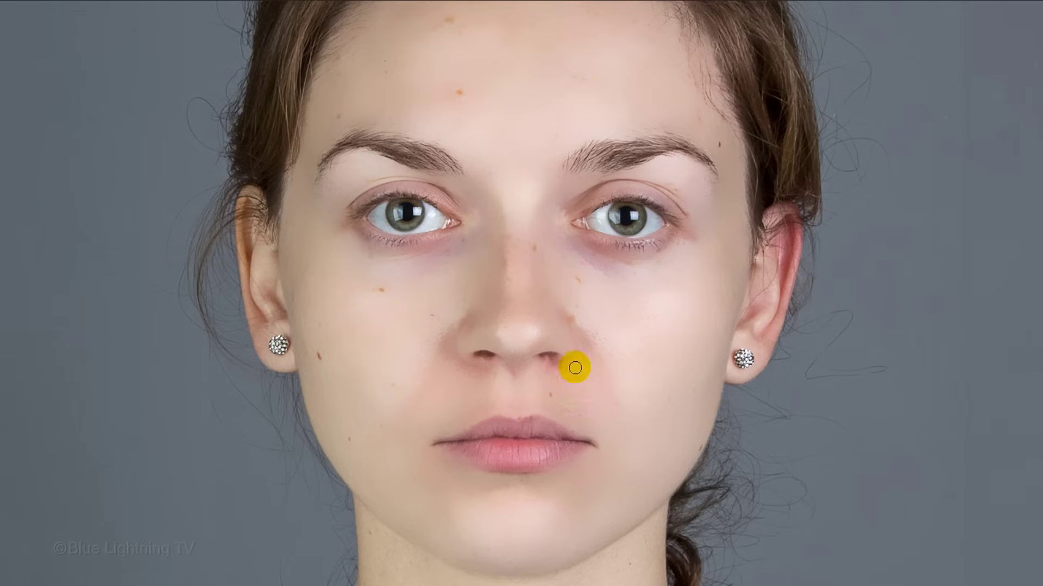
Enlarge the mask brush for the hair edge at the side of the face
key("bracketright")
key("bracketright")
key("bracketright")
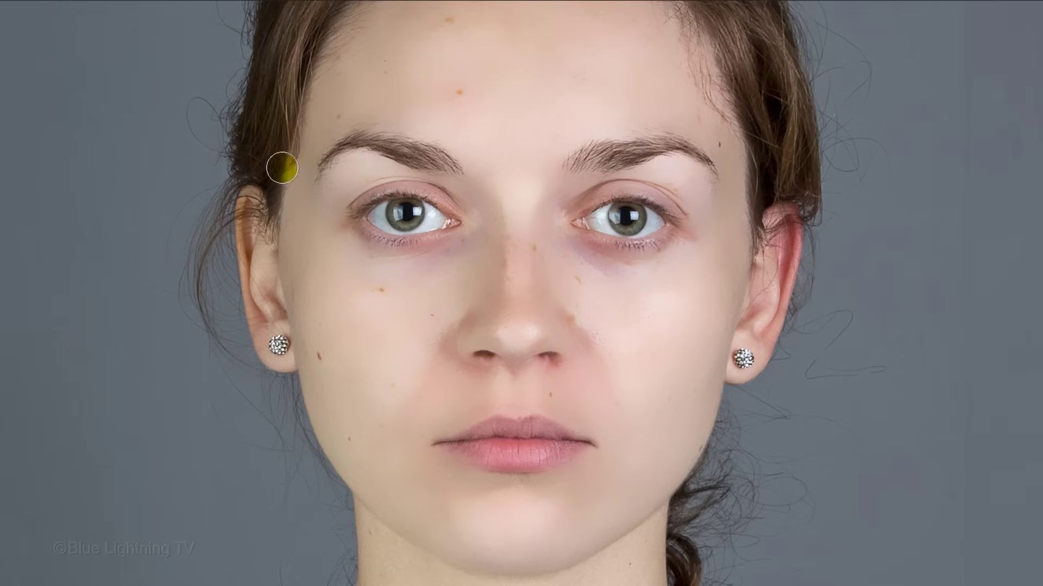
key("p")
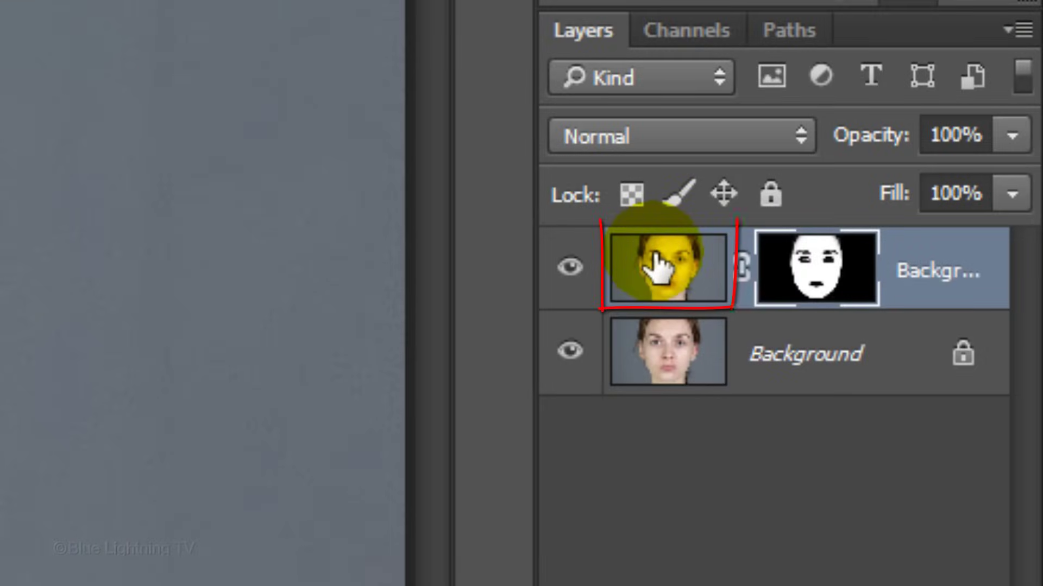
Soften the rough skin patches around the nose on the face layer's image with a resized Blur tool
left_click(658, 267)
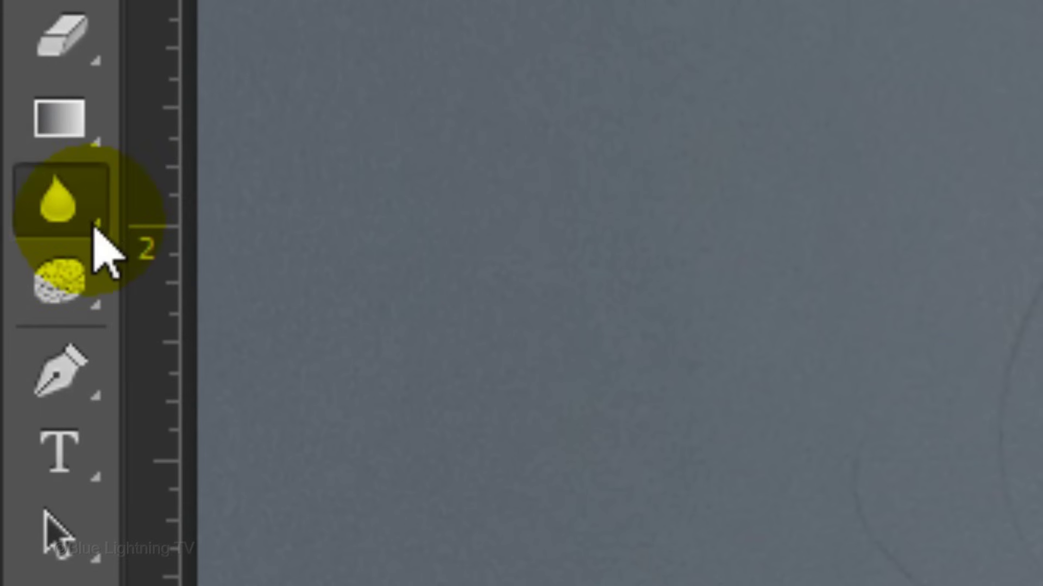
left_click(94, 227)
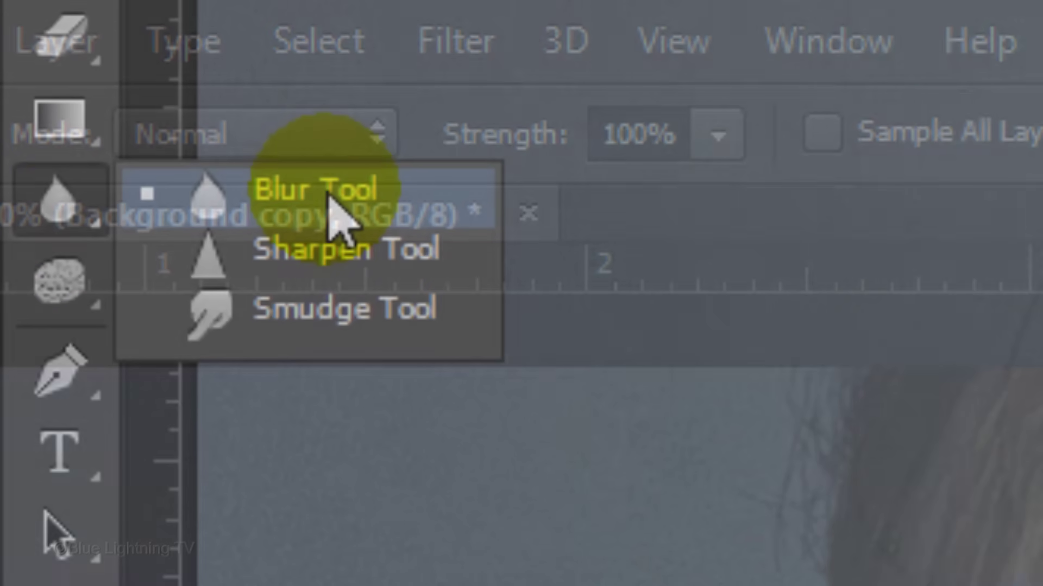
left_click(328, 193)
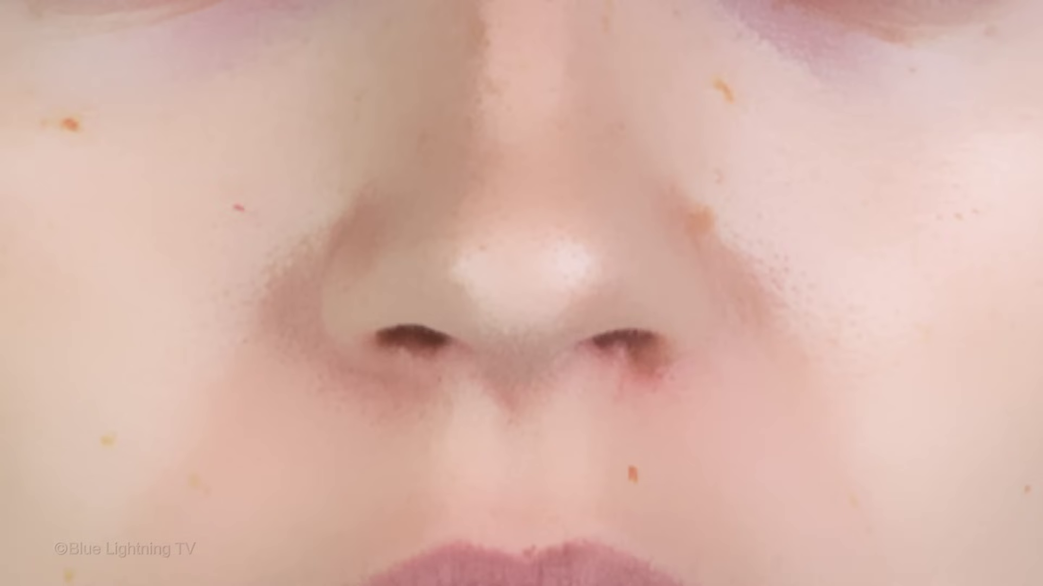
key("bracketleft")
key("bracketright")
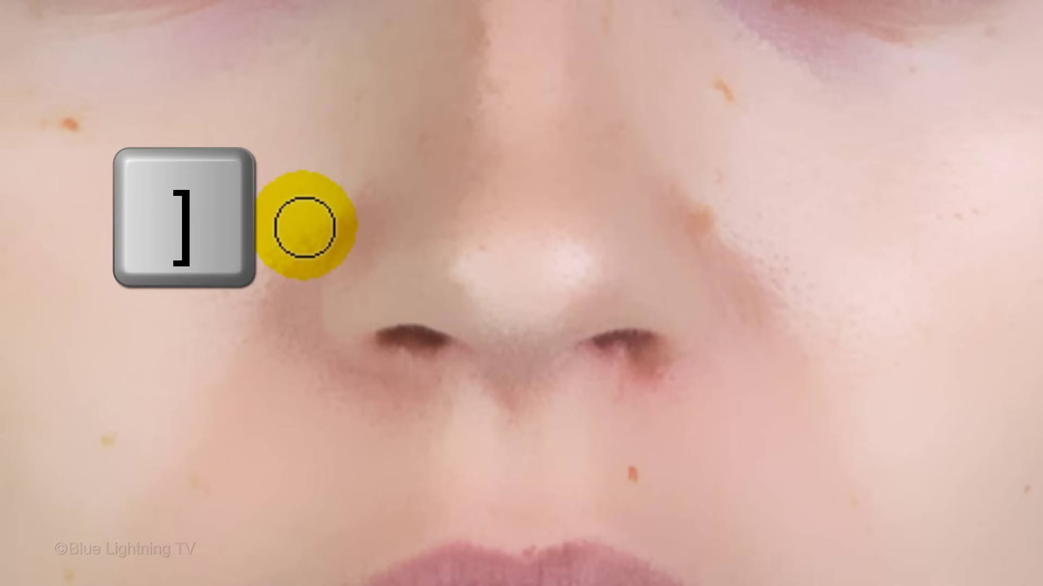
mouse_move(716, 172)
left_mouse_down()
mouse_move(768, 362)
mouse_move(765, 219)
mouse_move(767, 337)
mouse_move(748, 231)
mouse_move(737, 335)
mouse_move(713, 367)
left_mouse_up()
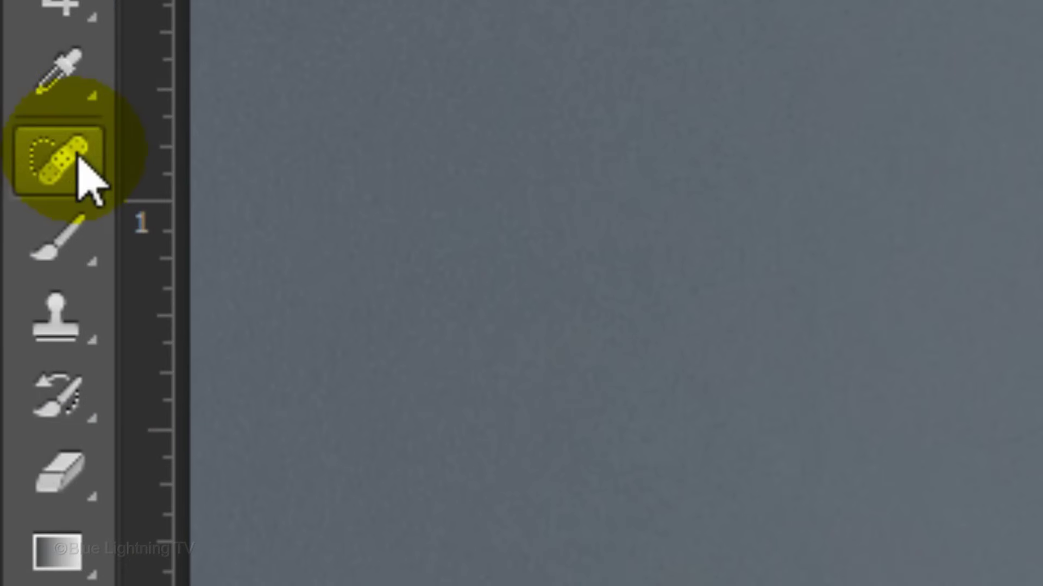
Remove the dark spots on the forehead and beside the outer eyebrow with an enlarged Spot Healing Brush
left_click_drag(81, 156, 369, 160)
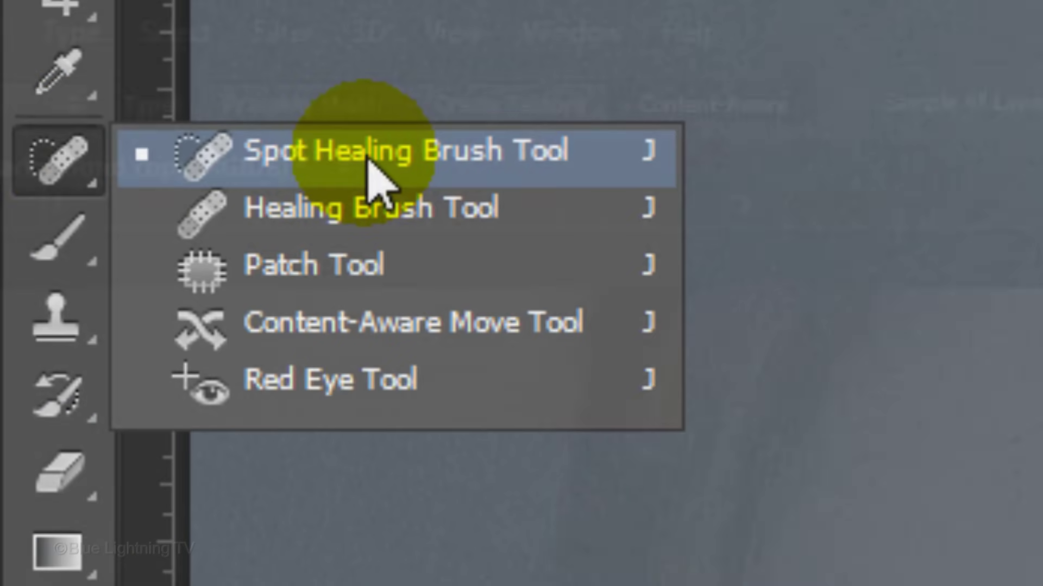
left_click_drag(369, 160, 368, 160)
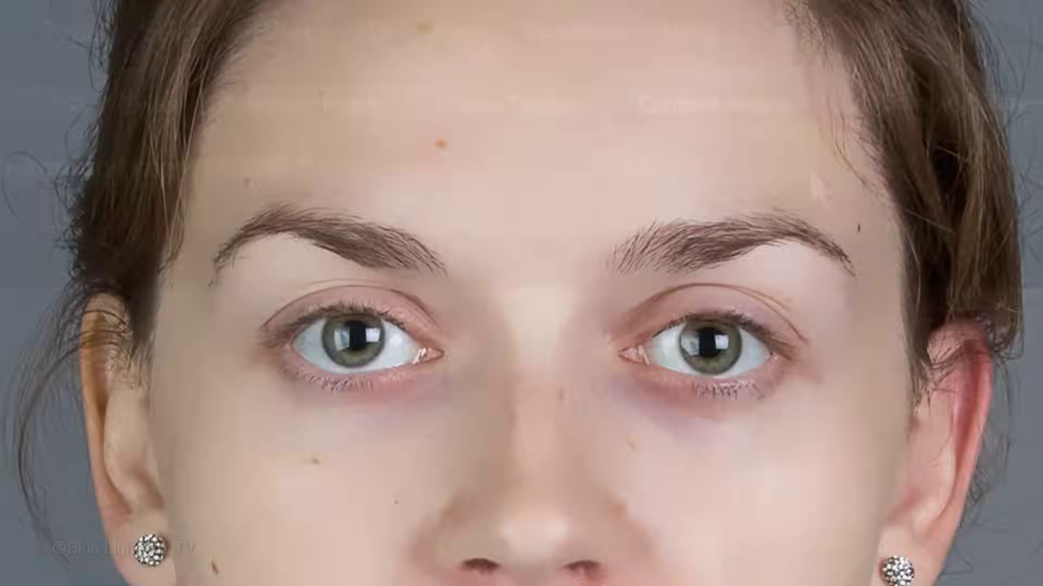
key("bracketright")
key("bracketright")
key("bracketright")
key("bracketright")
key("bracketright")
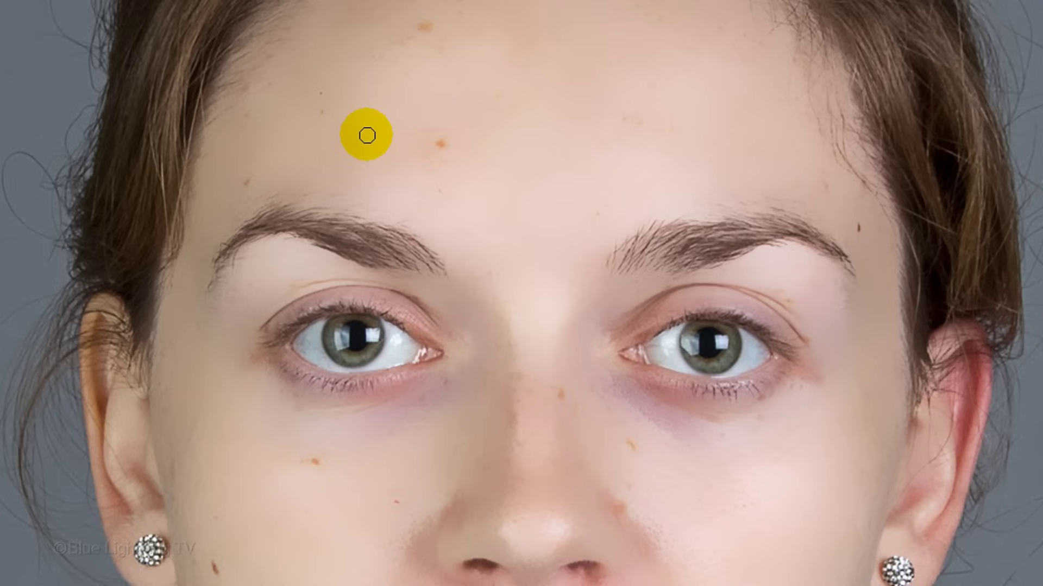
left_click(437, 143)
left_click(418, 20)
left_click_drag(242, 185, 247, 181)
left_click_drag(320, 92, 320, 102)
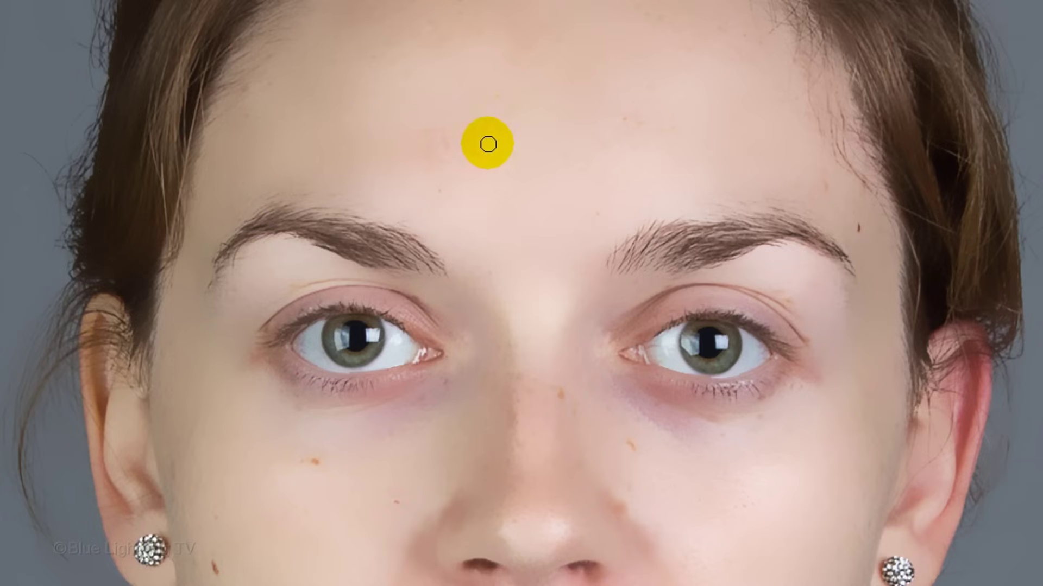
left_click(854, 222)
Heal the small blemishes on the bridge and side of the nose and on the cheeks below the eyes
left_click(560, 395)
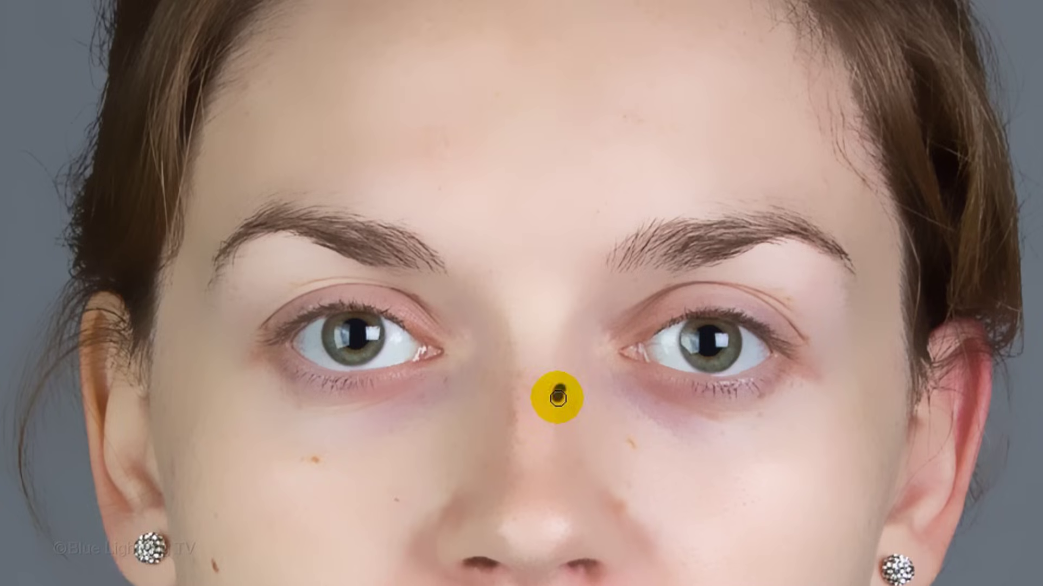
left_click(631, 445)
left_click(621, 509)
left_click(314, 462)
left_click(442, 381)
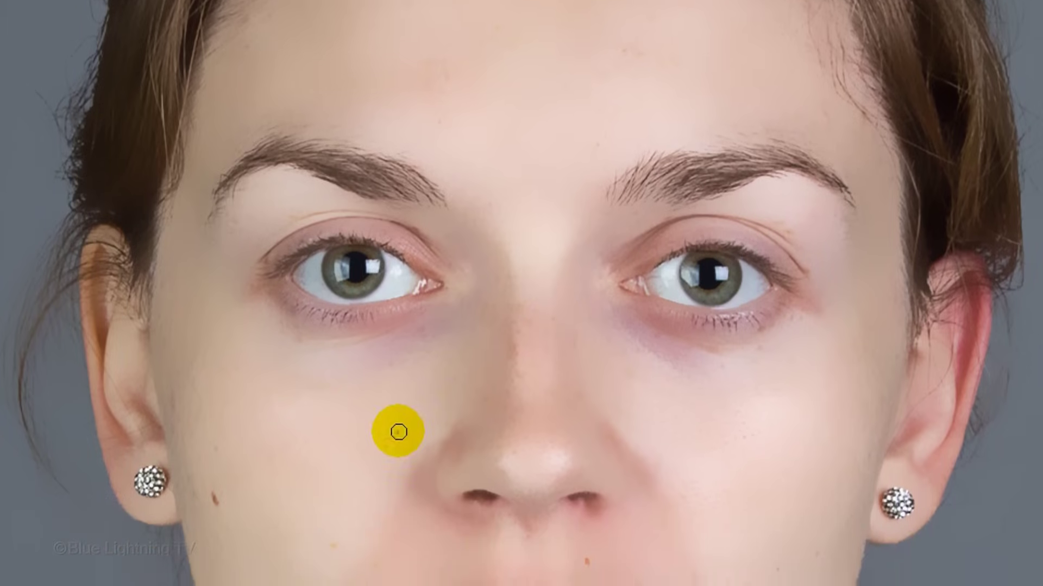
Heal the remaining moles and spots on both cheeks, along the side of the face and above the upper lip
left_click(397, 458)
left_click_drag(214, 517, 217, 529)
left_click_drag(175, 415, 176, 430)
left_click(333, 570)
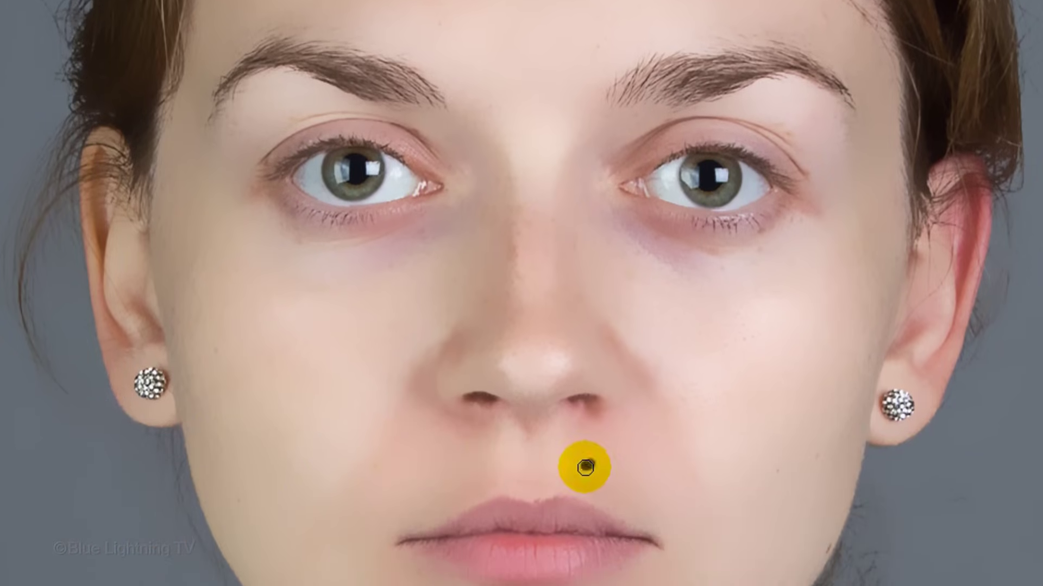
left_click_drag(753, 223, 769, 223)
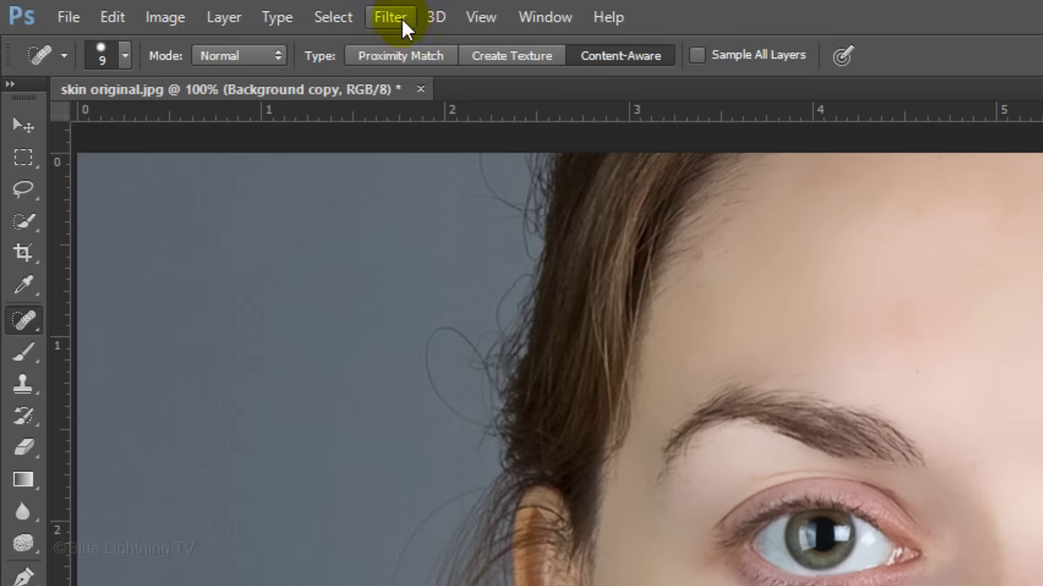
Add 1.51% monochromatic noise with Gaussian distribution to the face layer to give the skin texture
left_click(402, 17)
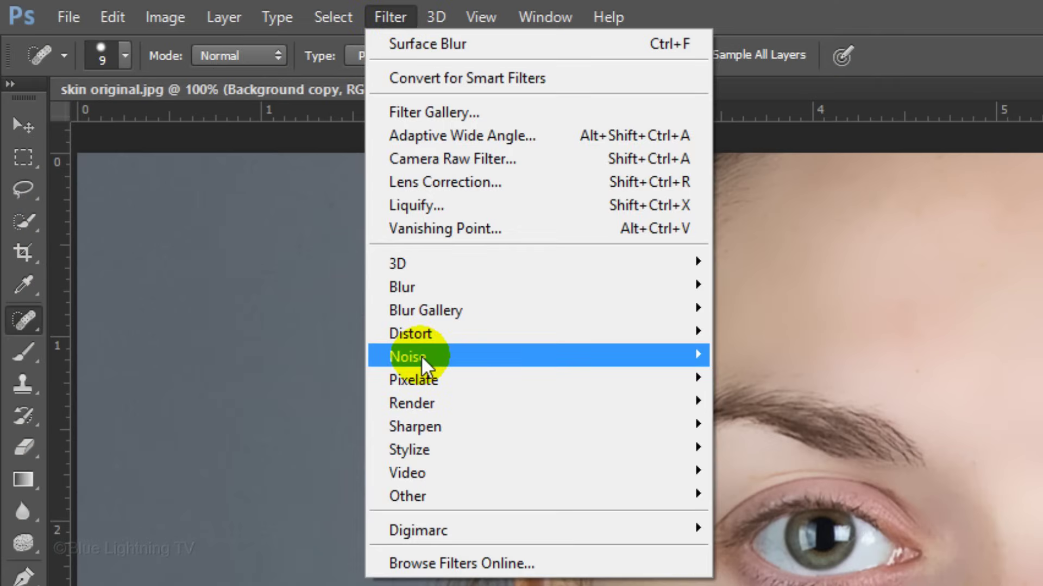
mouse_move(422, 356)
left_click(265, 356)
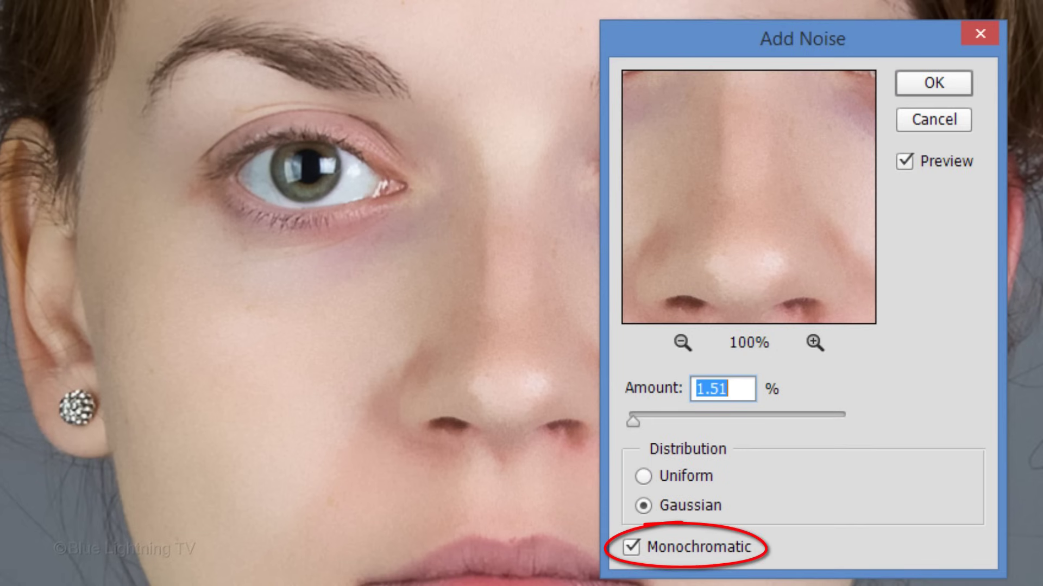
left_click(632, 423)
mouse_move(631, 421)
left_mouse_down()
mouse_move(680, 415)
mouse_move(633, 419)
left_mouse_up()
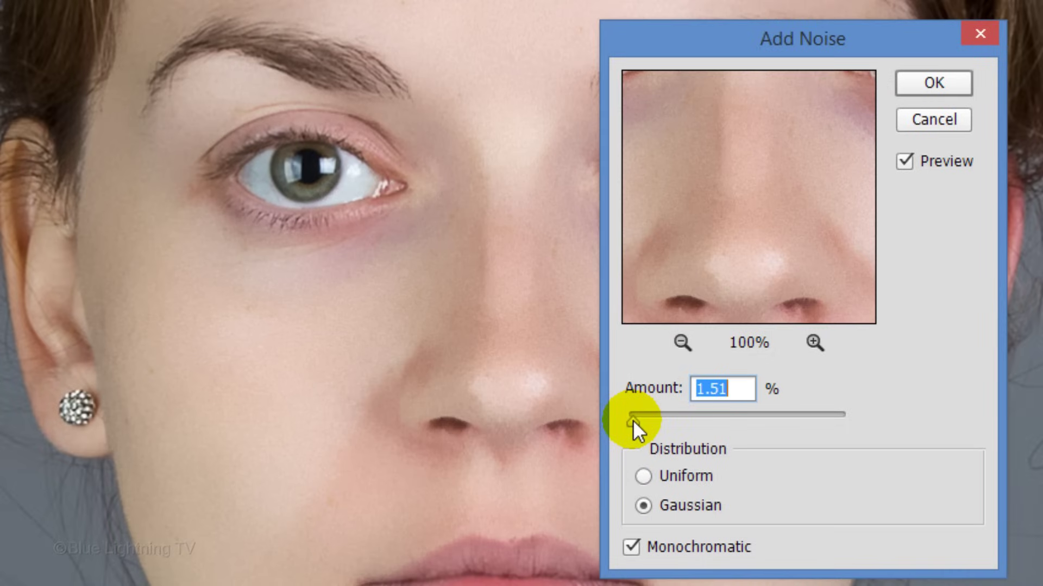